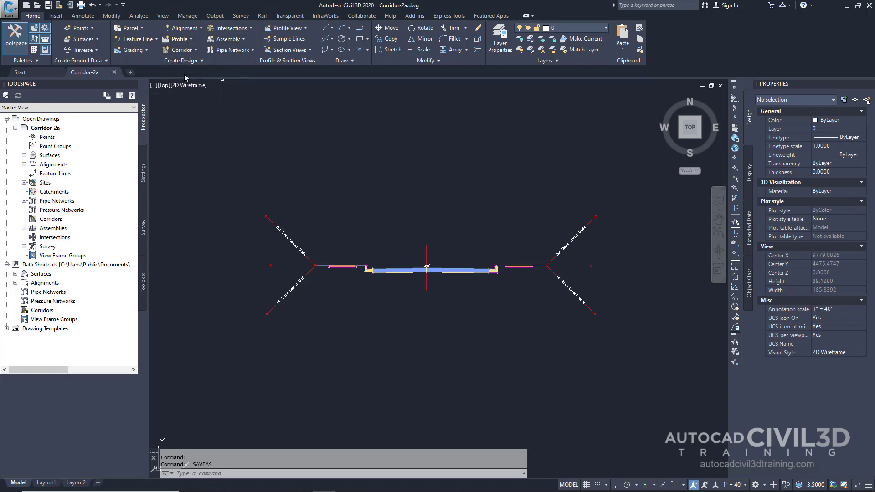
- Start a new corridor from the Home tab and rename it 'Corridor - Transition Lanes'
left_click(197, 50)
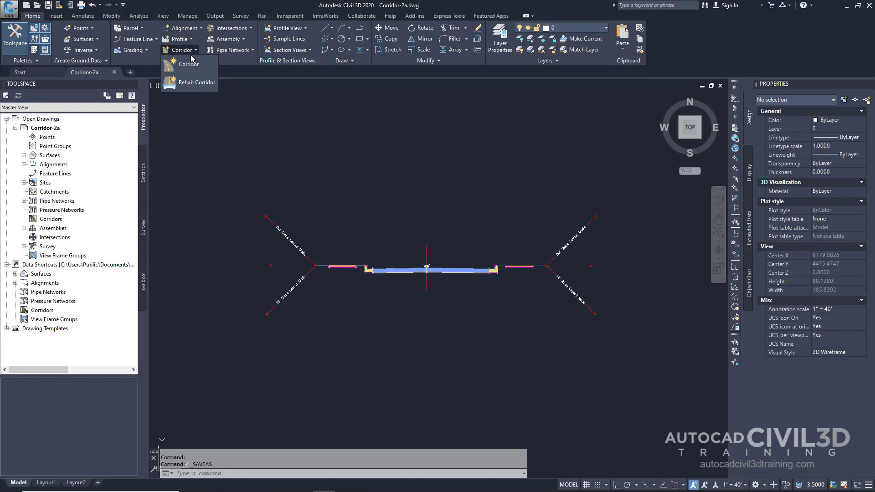
left_click(187, 65)
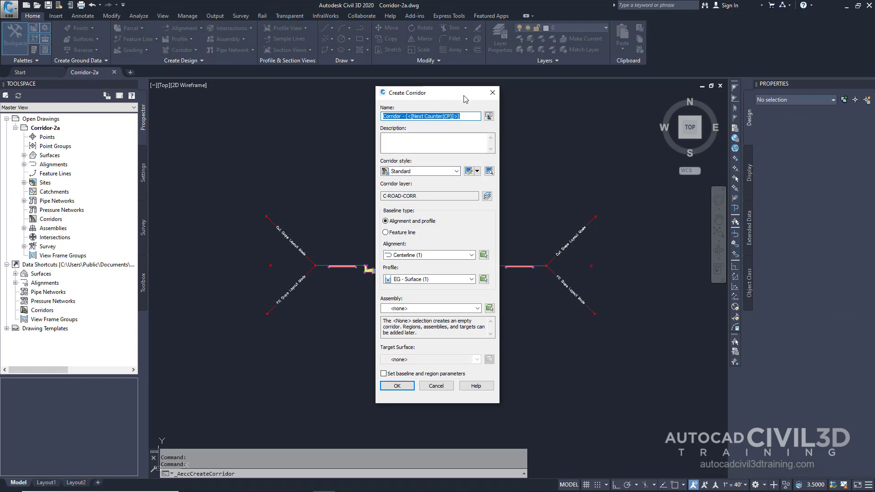
left_click_drag(471, 117, 368, 119)
type("Co")
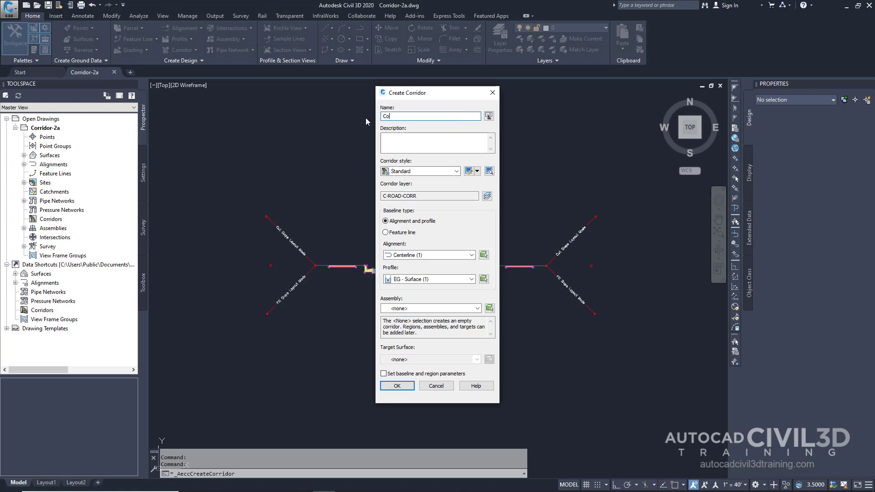
type("rridor - Transition Lanes")
- Use alignment Centerline (1), profile Layout (1), the Transition assembly and target surface EG, then create it
left_click(433, 255)
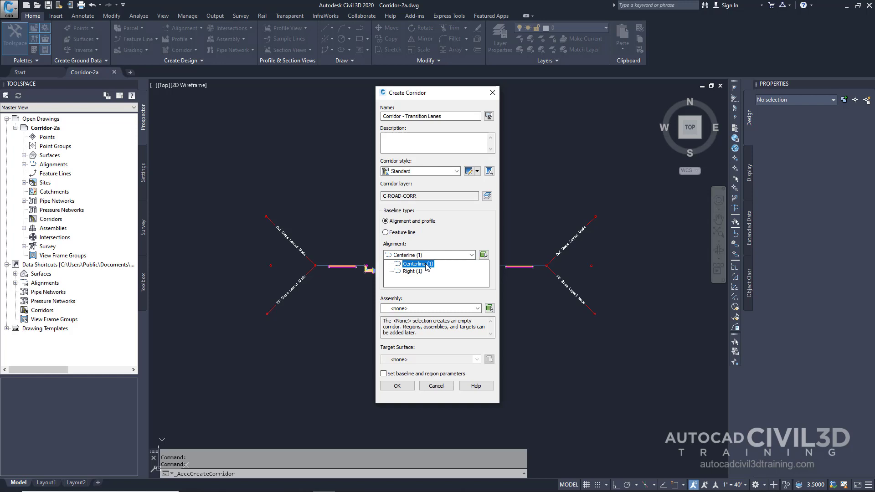
left_click(417, 264)
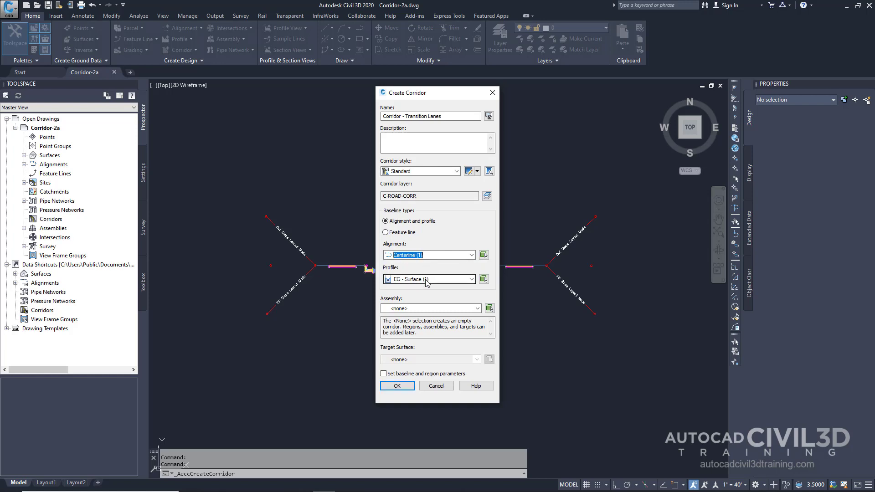
left_click(427, 279)
left_click(420, 297)
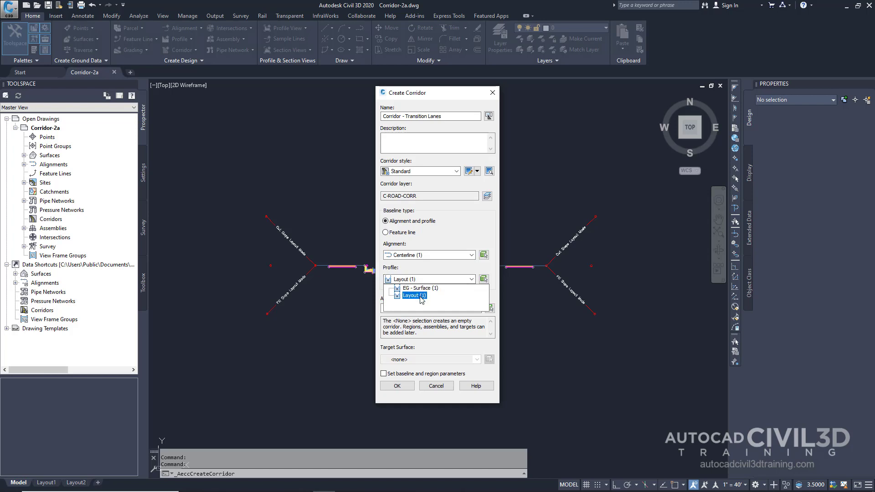
left_click(420, 296)
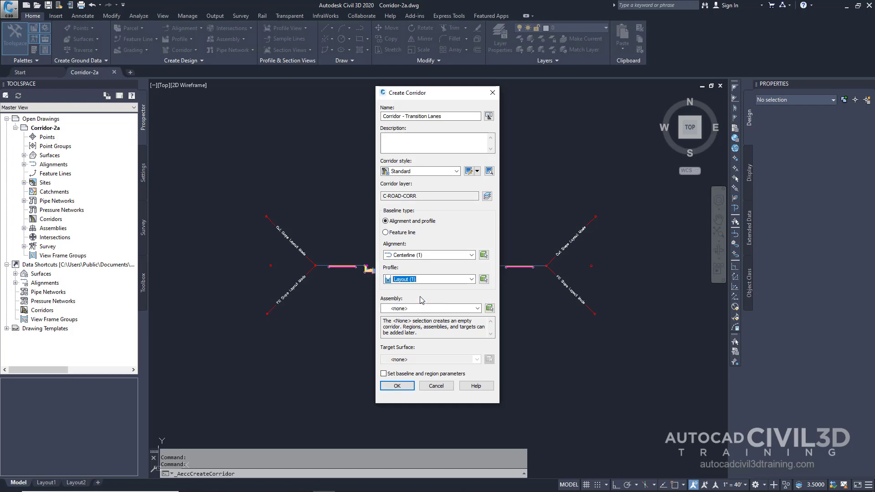
left_click(421, 308)
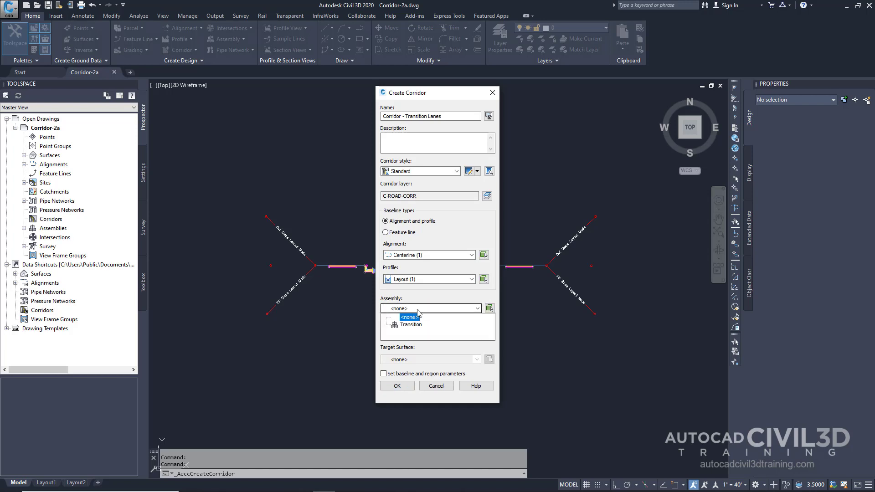
left_click(416, 325)
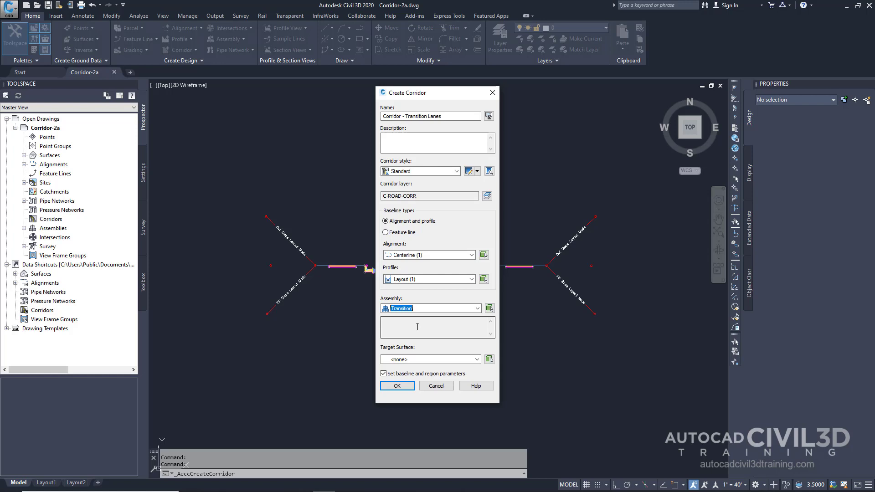
left_click(423, 360)
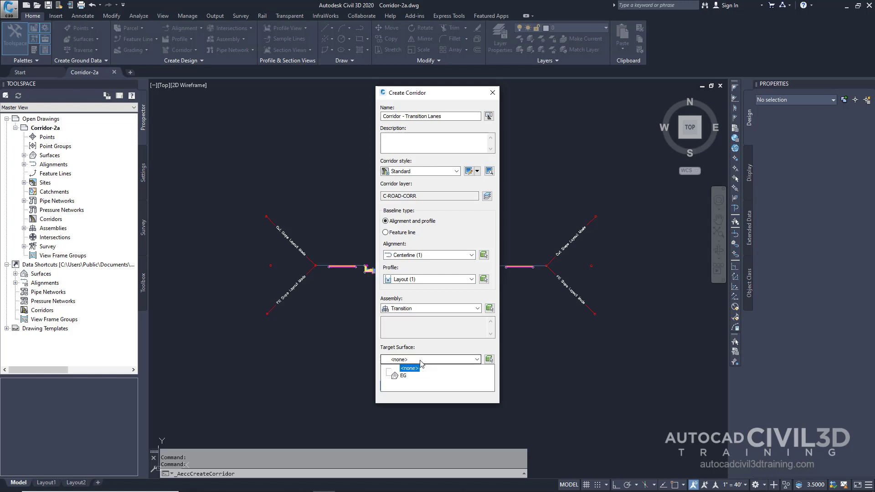
left_click(403, 376)
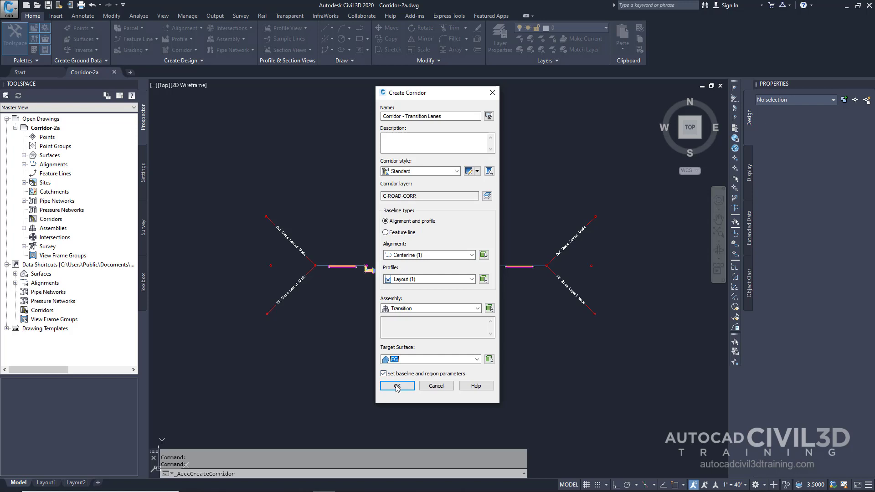
left_click(397, 386)
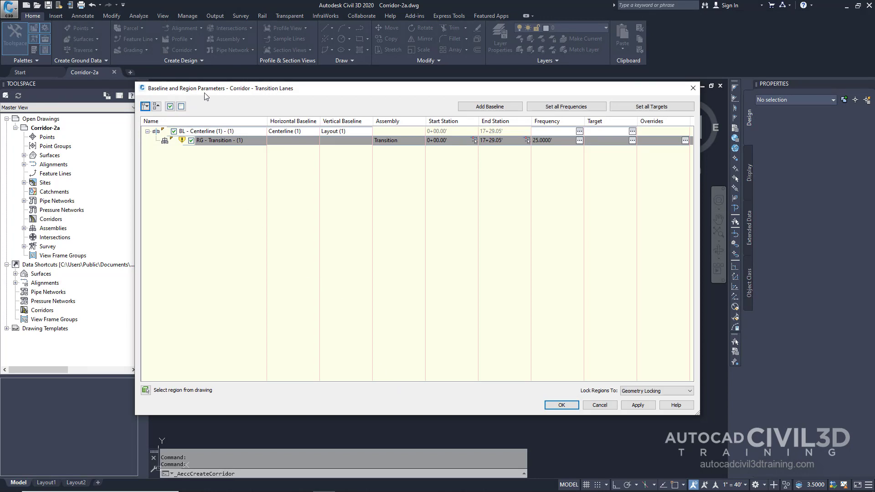
- Open Set all Targets for region RG - Transition in Baseline and Region Parameters
left_click(646, 109)
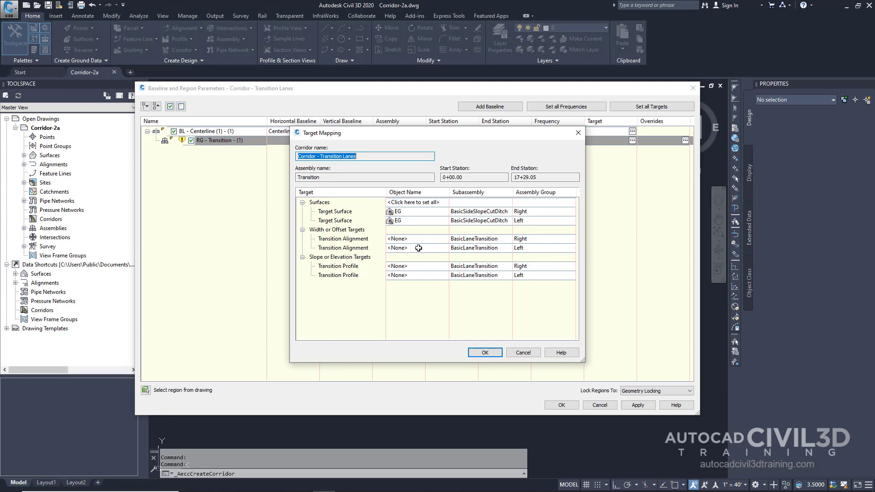
- Set the right Transition Alignment target to the Right (1) alignment
left_click(406, 238)
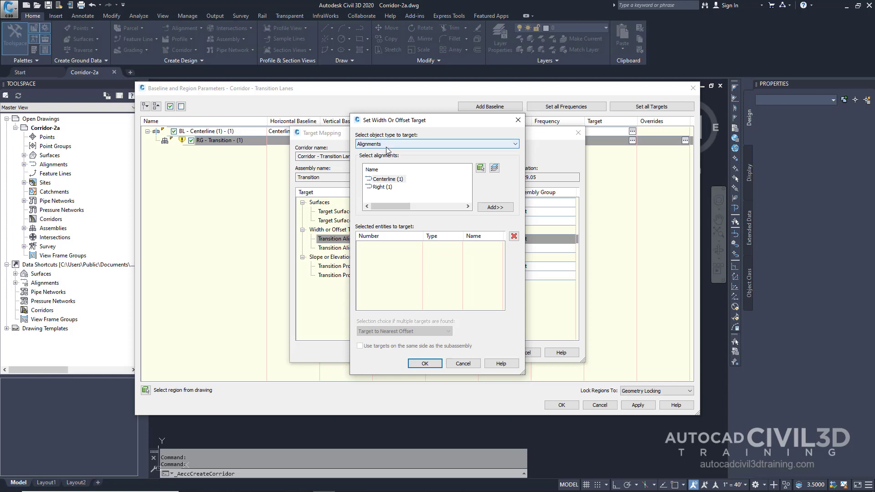
left_click(386, 188)
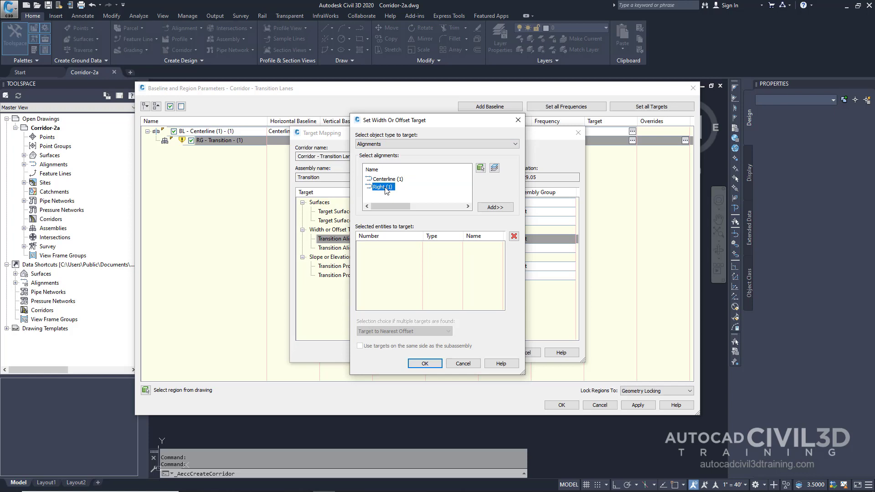
left_click(494, 208)
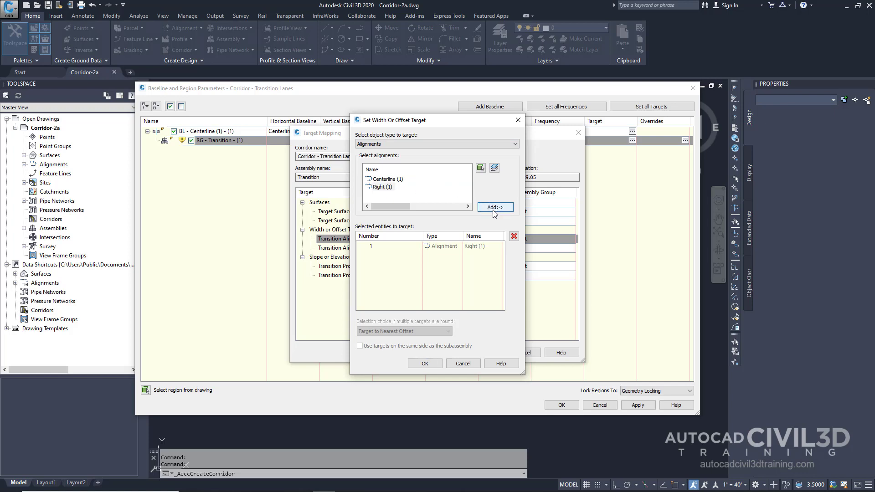
left_click(425, 363)
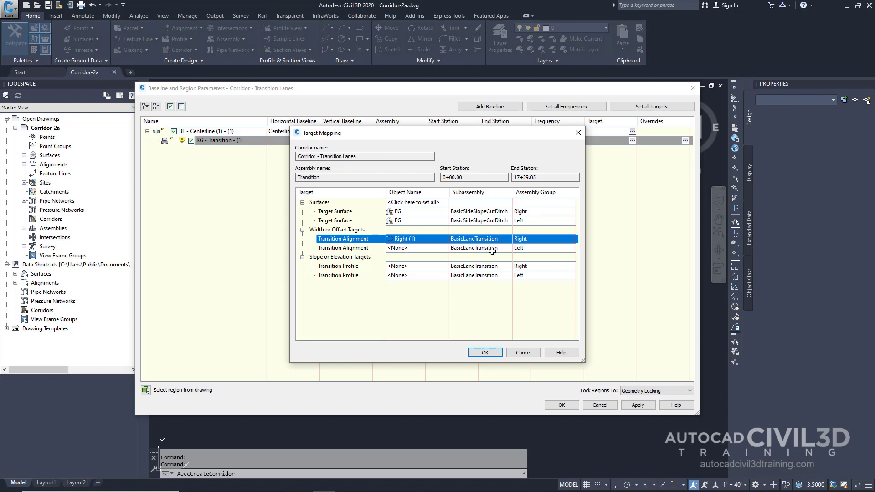
- For the left Transition Alignment, pick the blue polyline and magenta feature line as targets
left_click(424, 248)
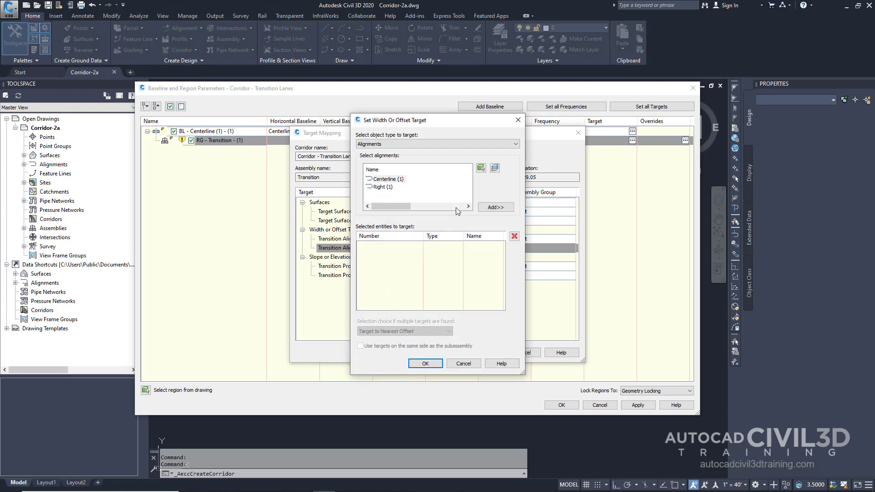
left_click(429, 145)
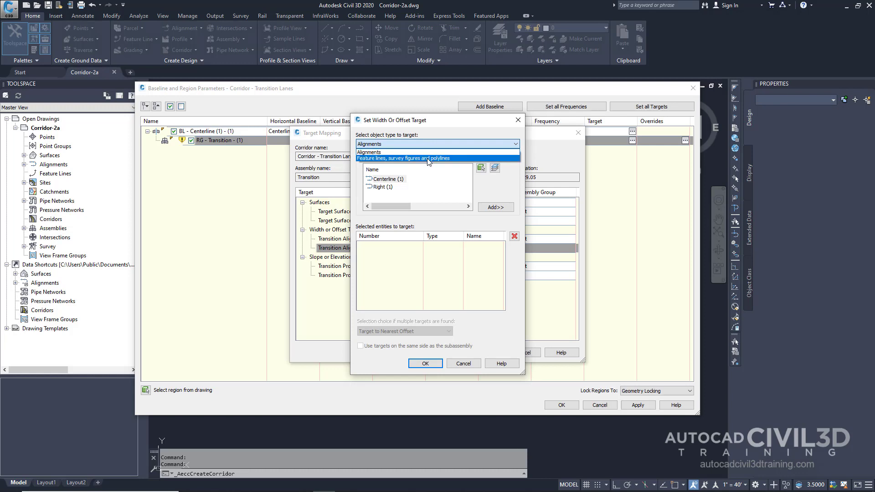
left_click(428, 159)
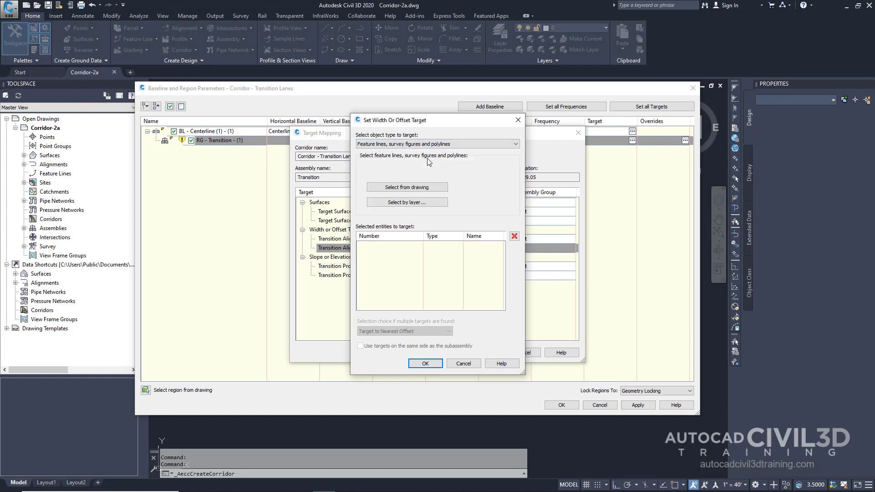
left_click(424, 188)
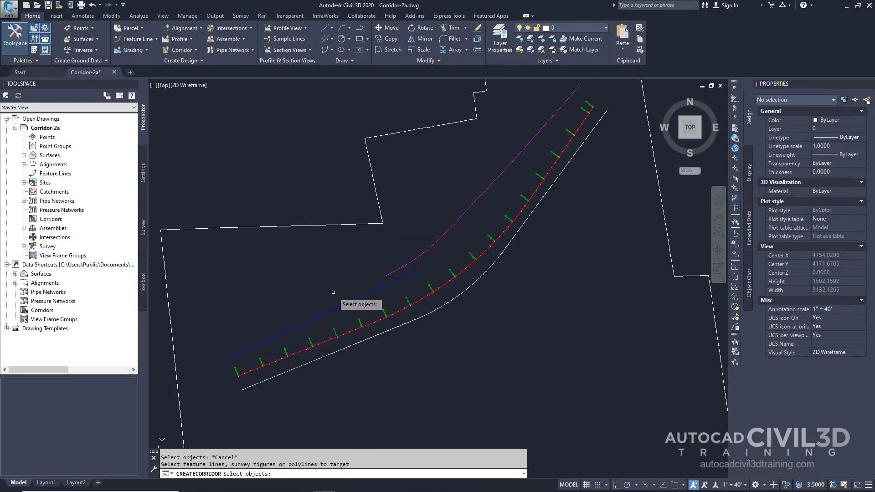
left_click(295, 327)
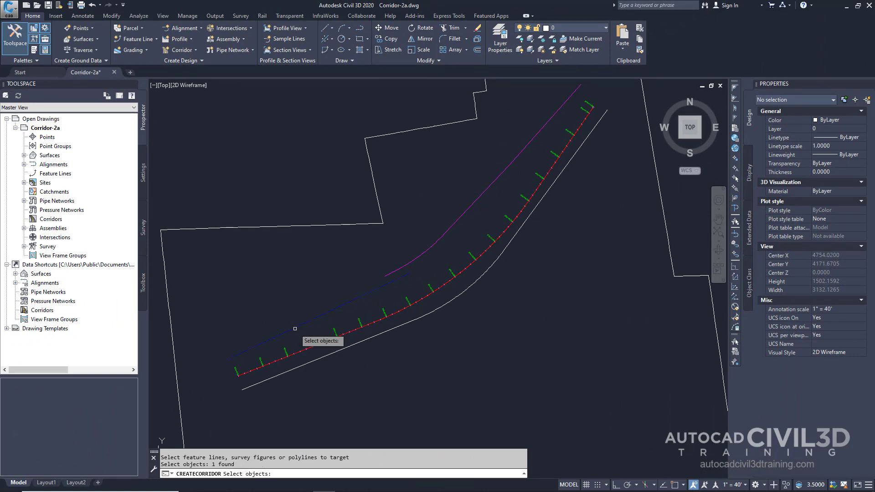
left_click(459, 216)
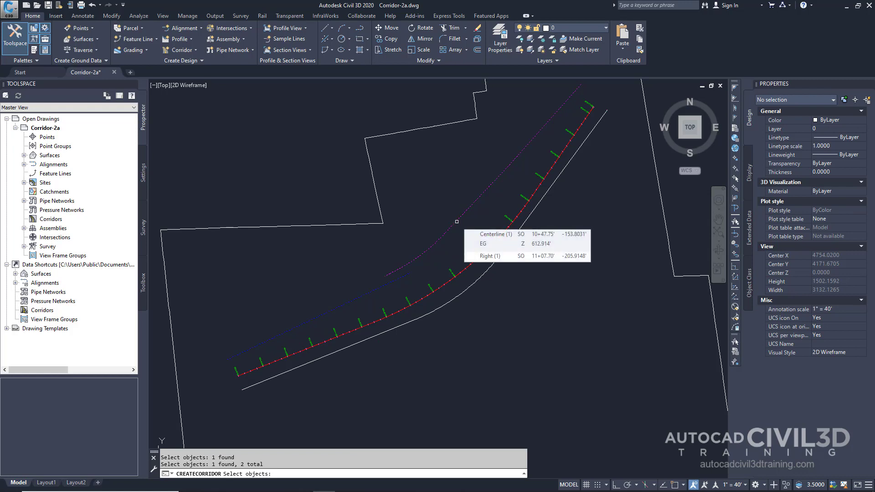
key("Return")
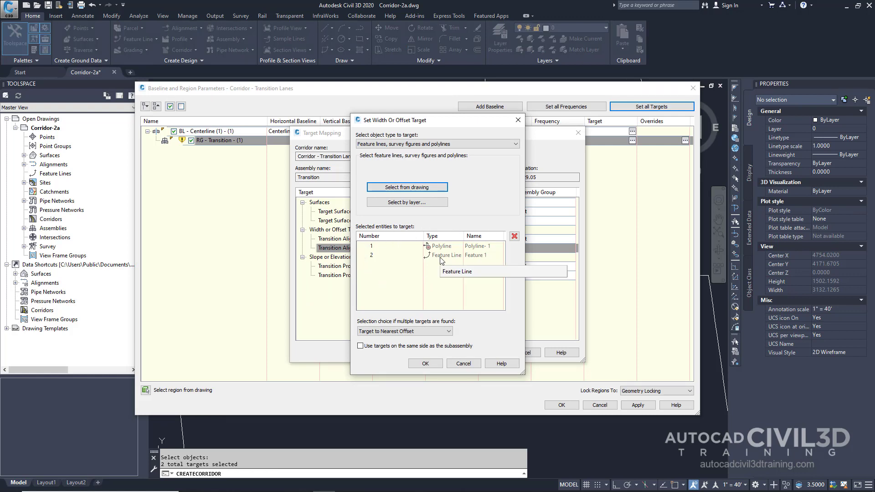
- Confirm Polyline-1 and Feature 1 as left transition targets, so it reads Varies
left_click(425, 364)
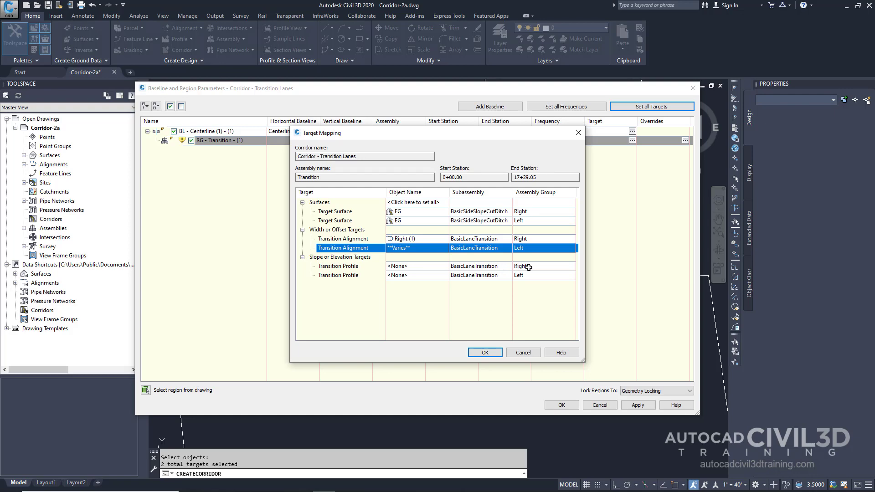
- Target the right Transition Profile to Right (1)-Layout (1)
left_click(417, 266)
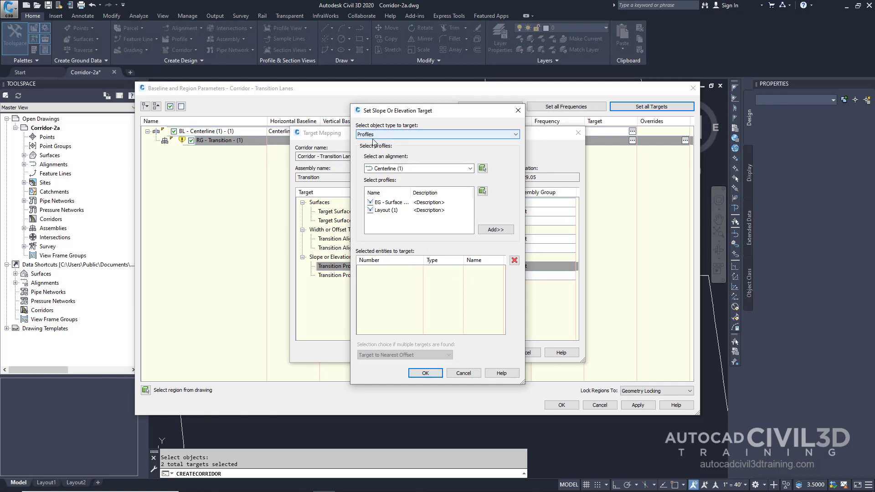
left_click(389, 169)
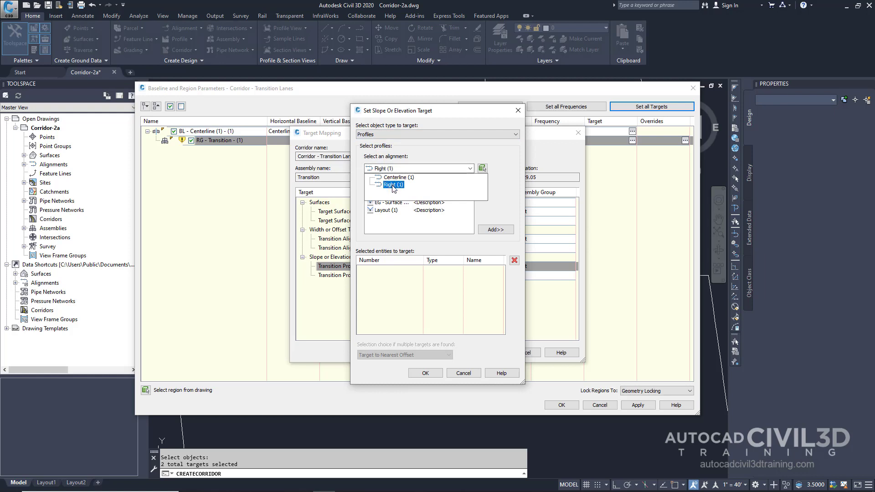
left_click(393, 184)
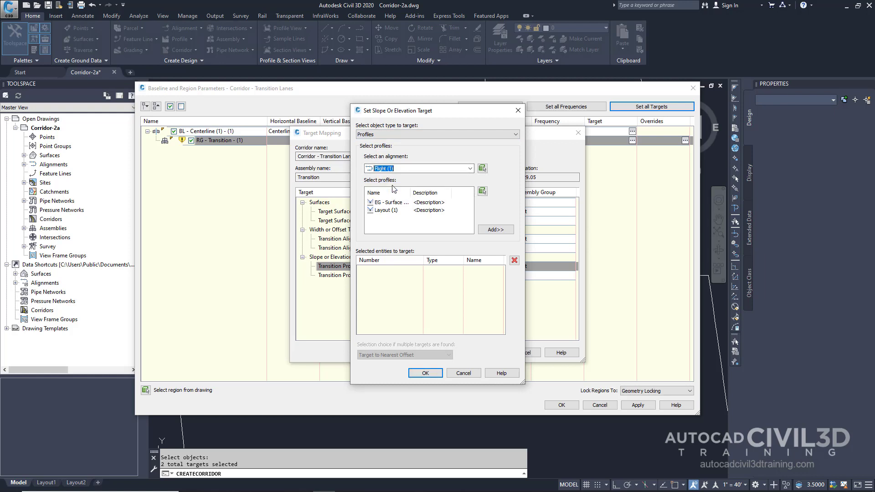
left_click(389, 210)
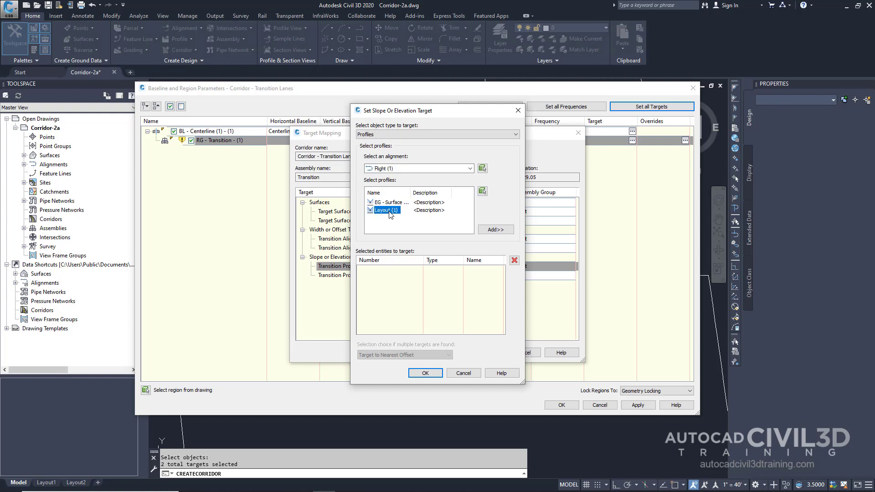
left_click(495, 230)
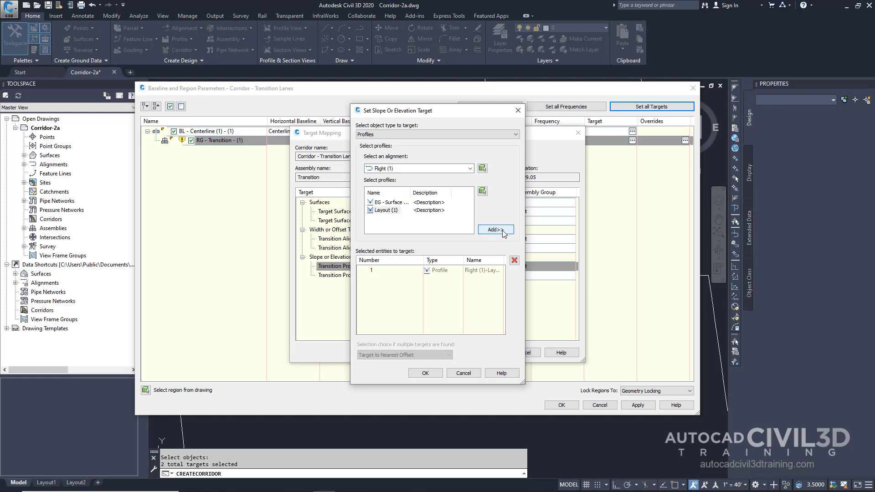
left_click(425, 374)
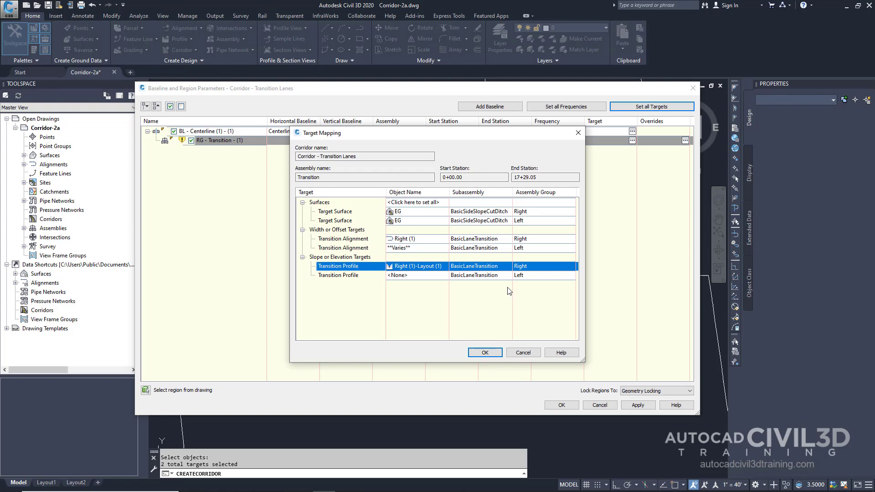
- Accept the target mapping and region parameters, then rebuild Corridor - Transition Lanes
left_click(488, 353)
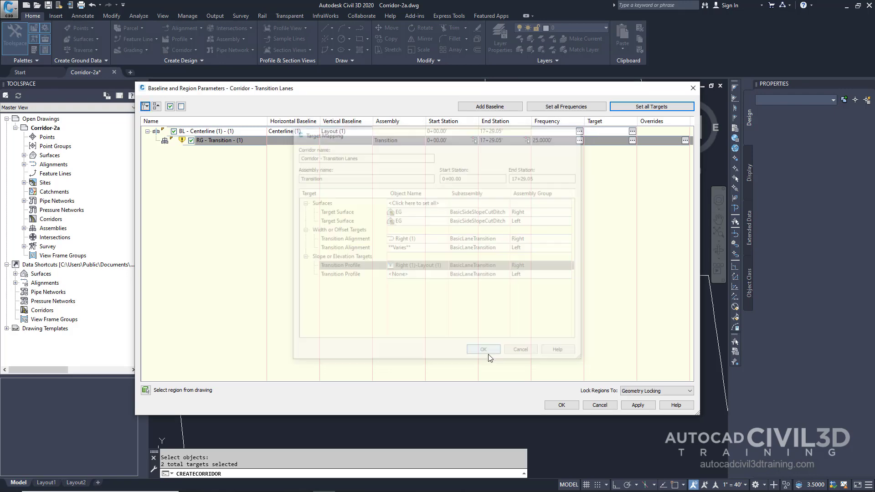
left_click(560, 405)
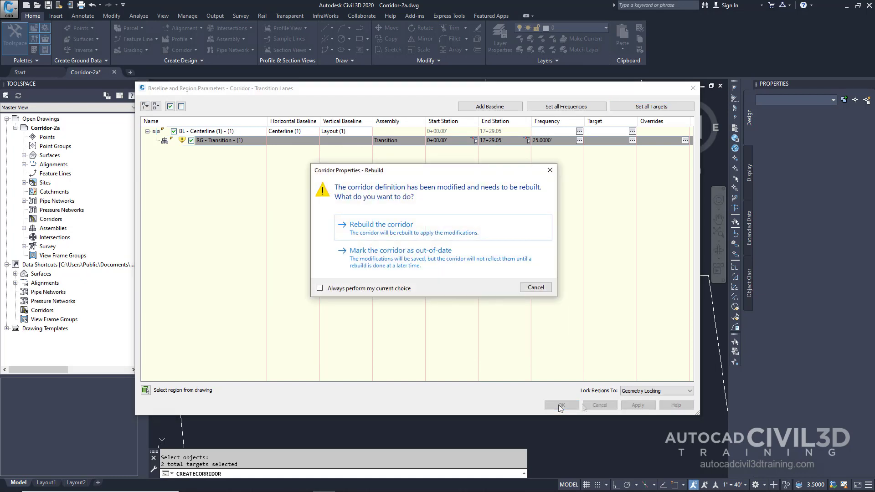
left_click(416, 227)
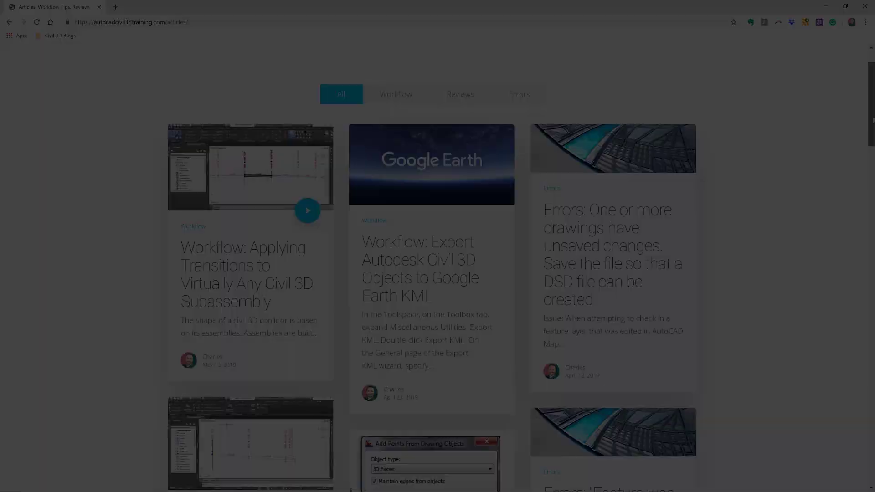
scroll(872, 131, "down", 2)
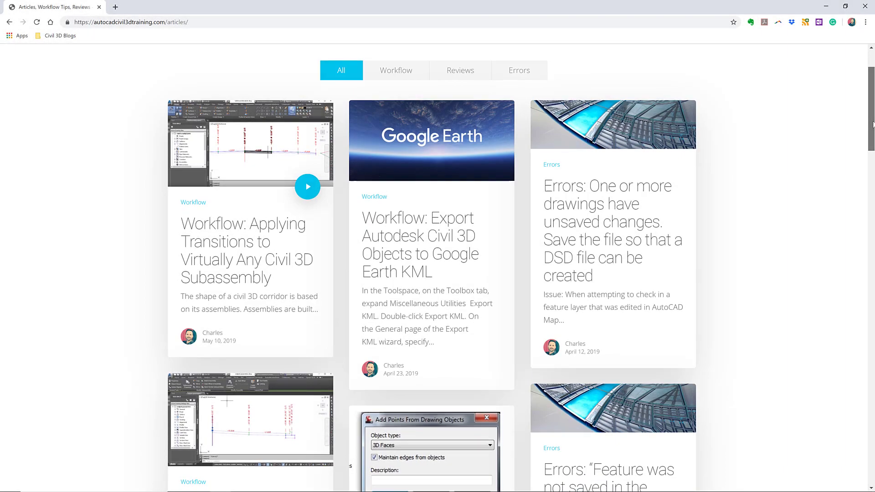